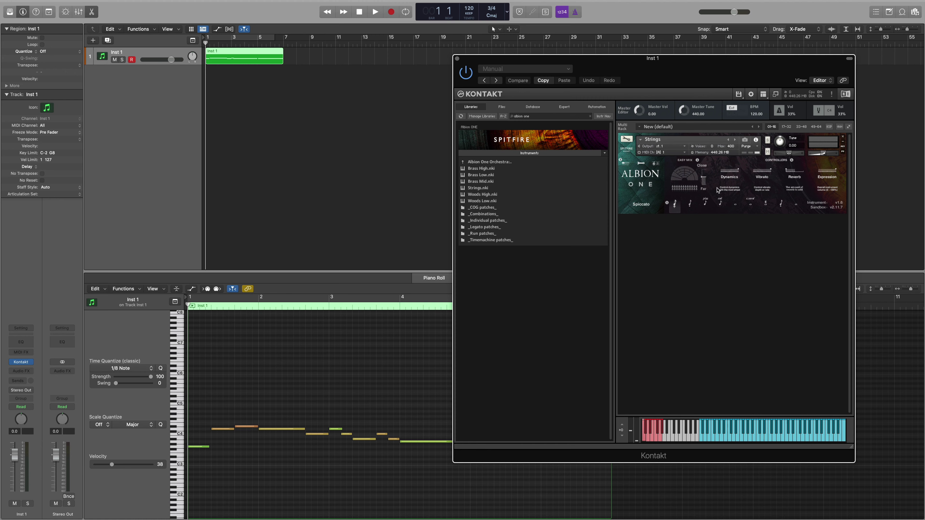
- Load Strings Legato.nki from the Legato folder into the Kontakt rack beneath Strings
{"action": "double_click", "coordinate": [490, 230]}
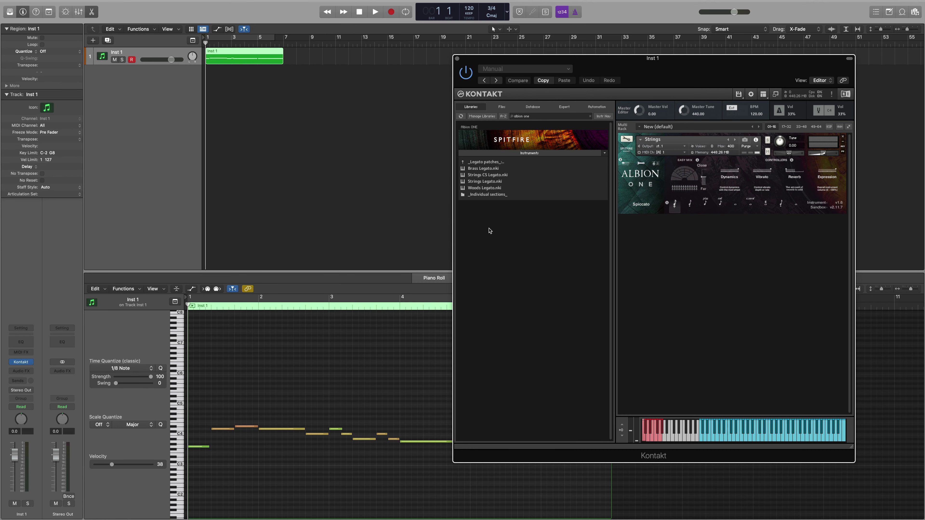
{"action": "left_click", "coordinate": [489, 184]}
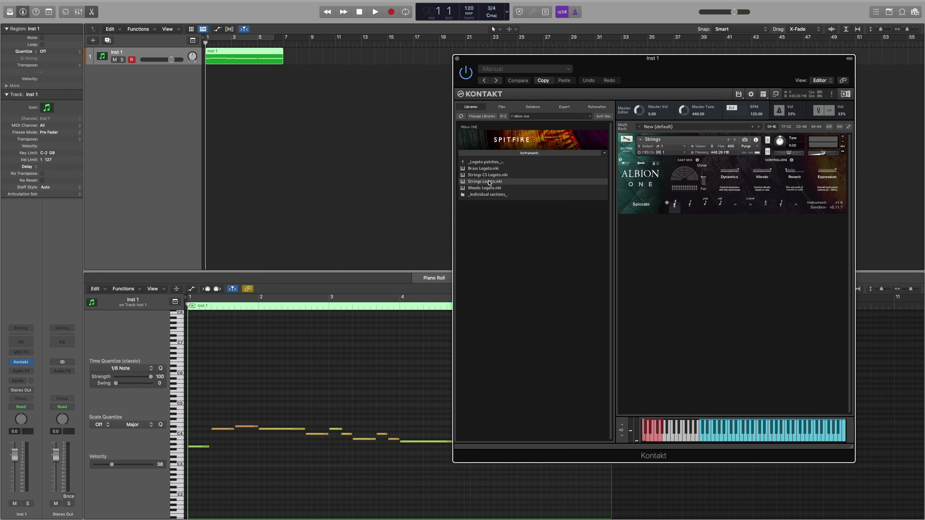
{"action": "left_click_drag", "start_coordinate": [490, 183], "coordinate": [676, 365]}
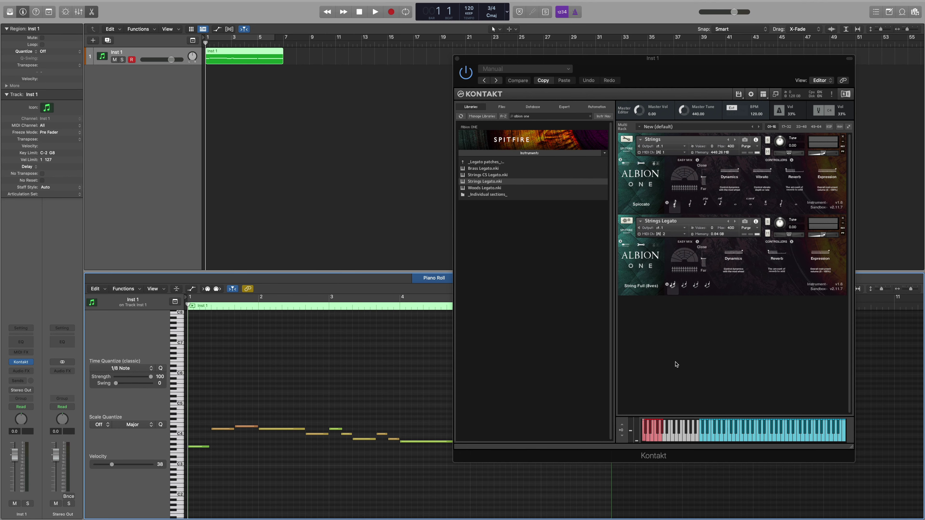
- Set the MIDI channel of both Strings Legato and Strings to omni
{"action": "left_click", "coordinate": [675, 235]}
{"action": "left_click", "coordinate": [670, 240]}
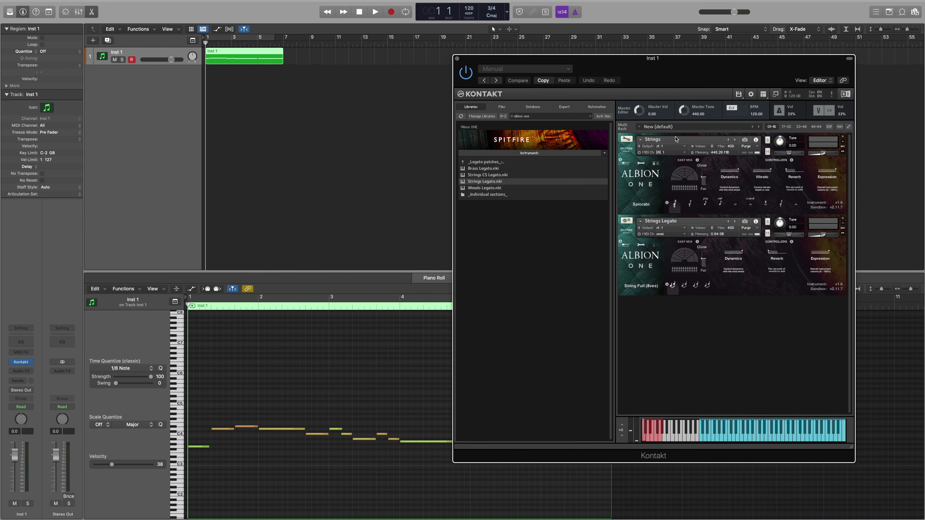
{"action": "left_click", "coordinate": [670, 152]}
{"action": "left_click", "coordinate": [669, 159]}
- Play the melody, then keyswitch Strings to Col Legno and Strings Legato to String High (8ves)
{"action": "key", "text": "space"}
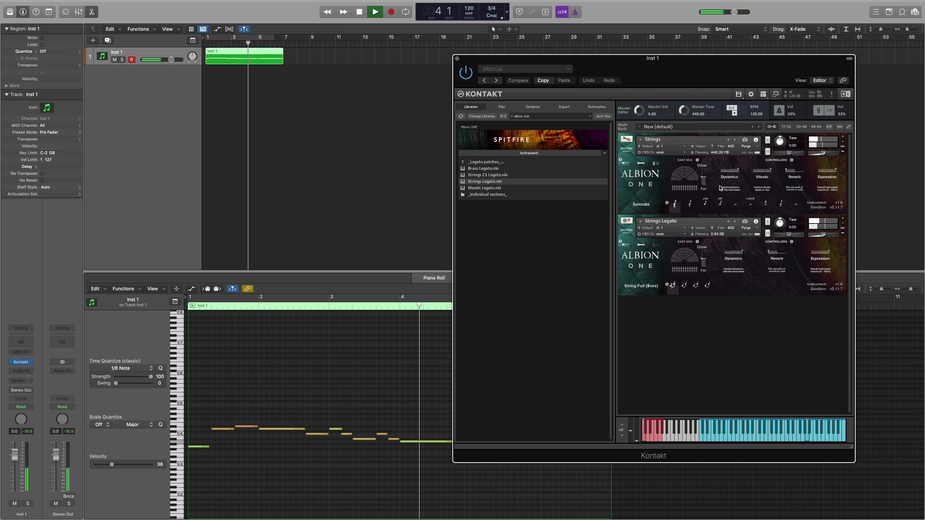
{"action": "key", "text": "space"}
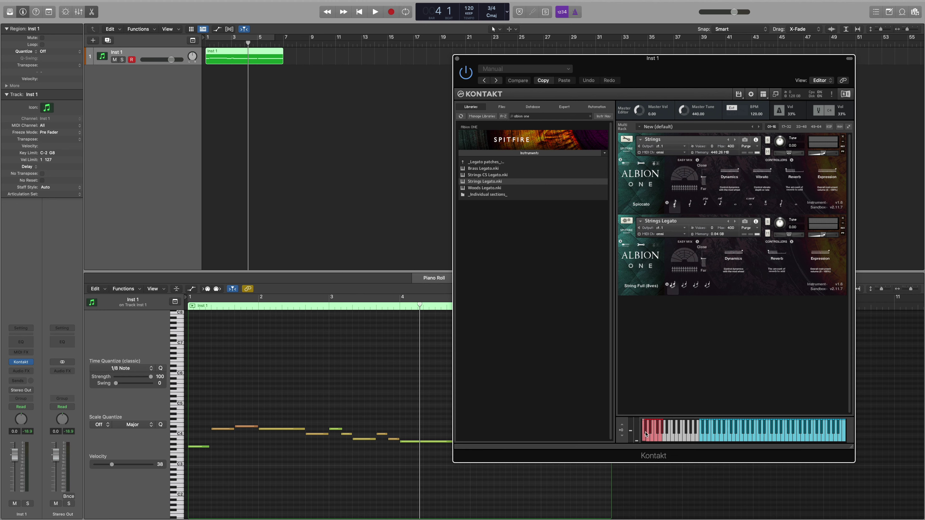
{"action": "left_click", "coordinate": [647, 439]}
{"action": "left_click", "coordinate": [648, 440]}
{"action": "left_click", "coordinate": [645, 439]}
{"action": "left_click", "coordinate": [649, 439]}
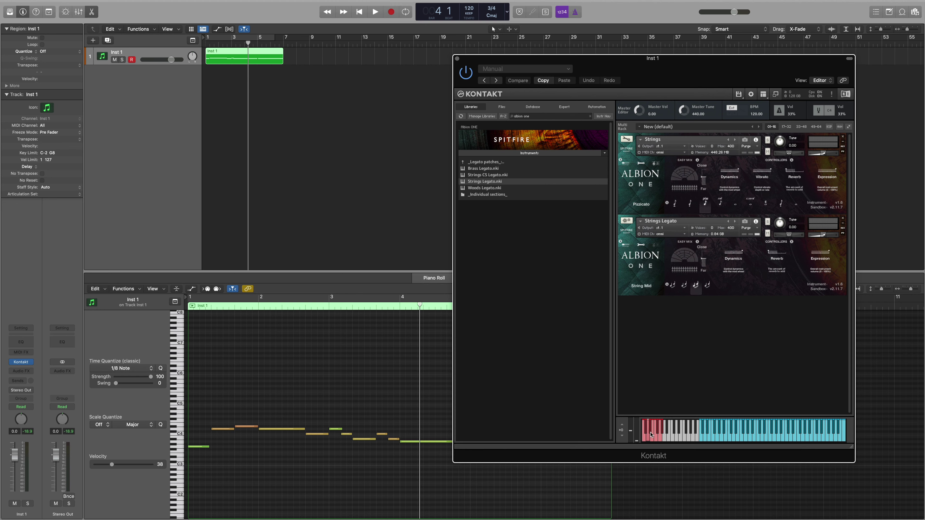
{"action": "left_click", "coordinate": [652, 435]}
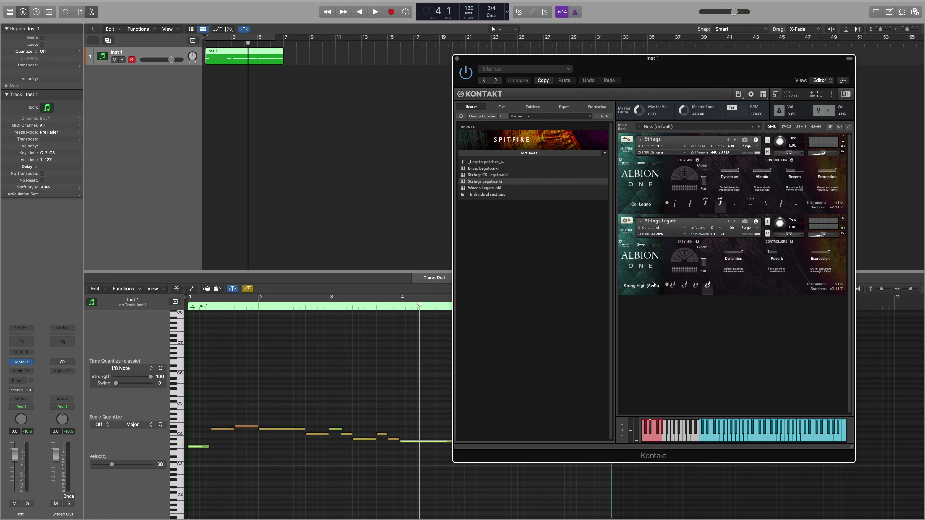
- Lock the Strings instrument's articulations to UACC KS
{"action": "left_click", "coordinate": [641, 165]}
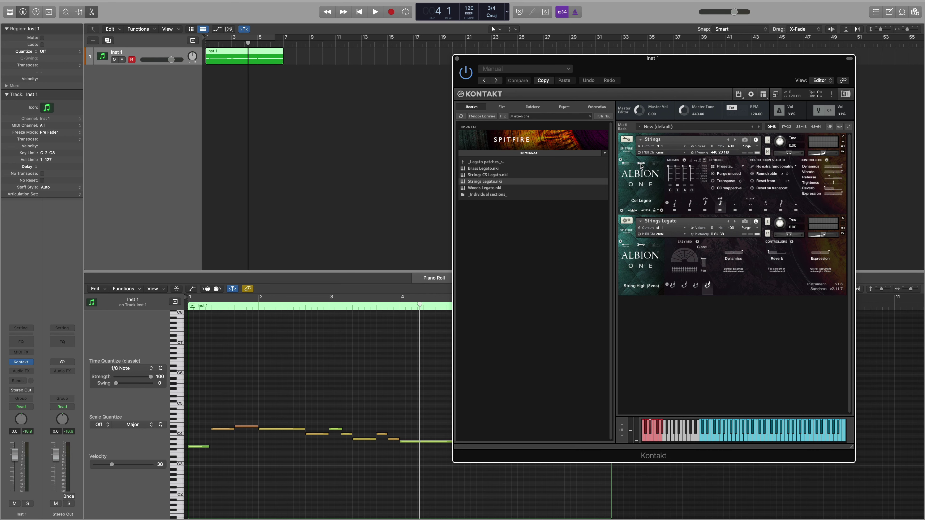
{"action": "left_click", "coordinate": [657, 211]}
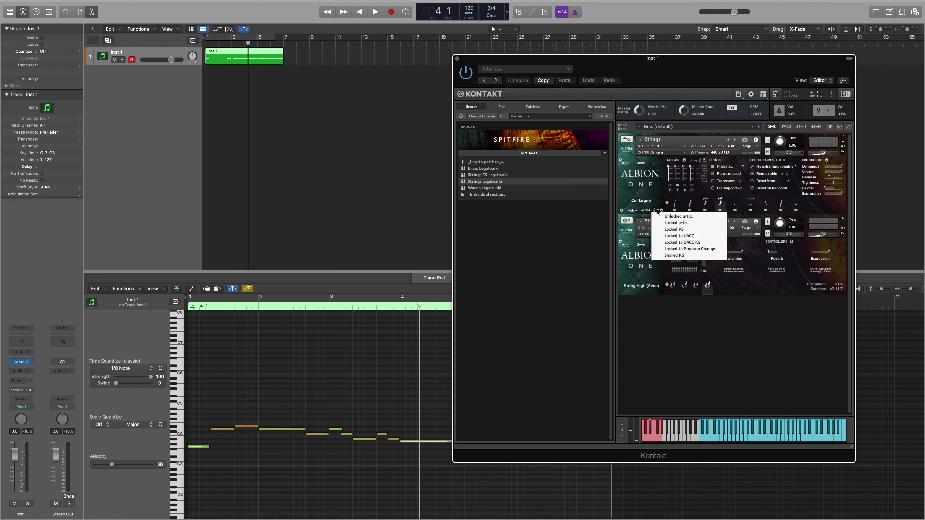
{"action": "left_click", "coordinate": [679, 243]}
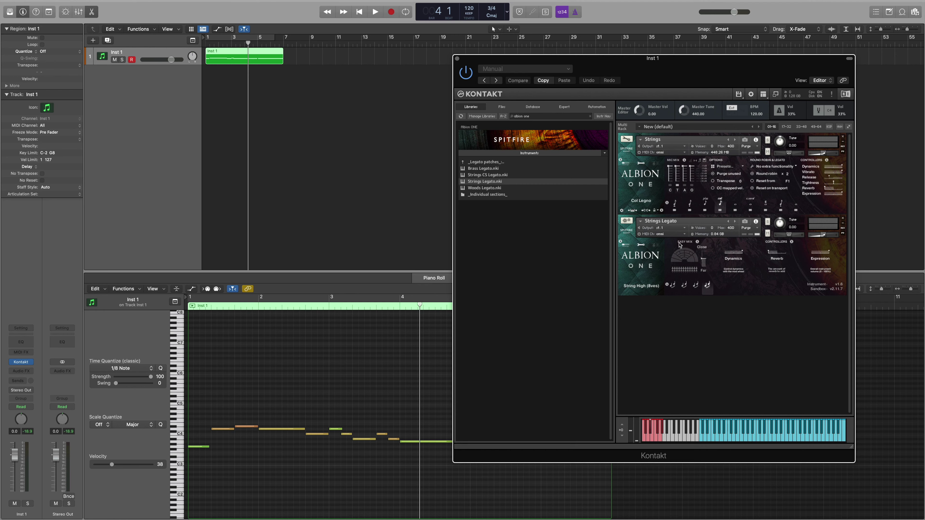
- Lock the Strings Legato instrument's articulations to UACC KS
{"action": "left_click", "coordinate": [642, 247]}
{"action": "left_click", "coordinate": [657, 291]}
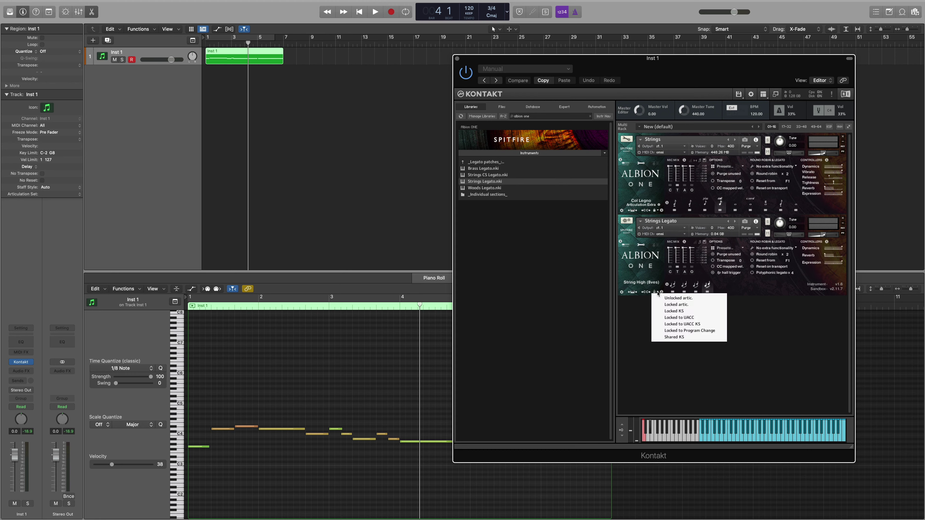
{"action": "left_click", "coordinate": [689, 325]}
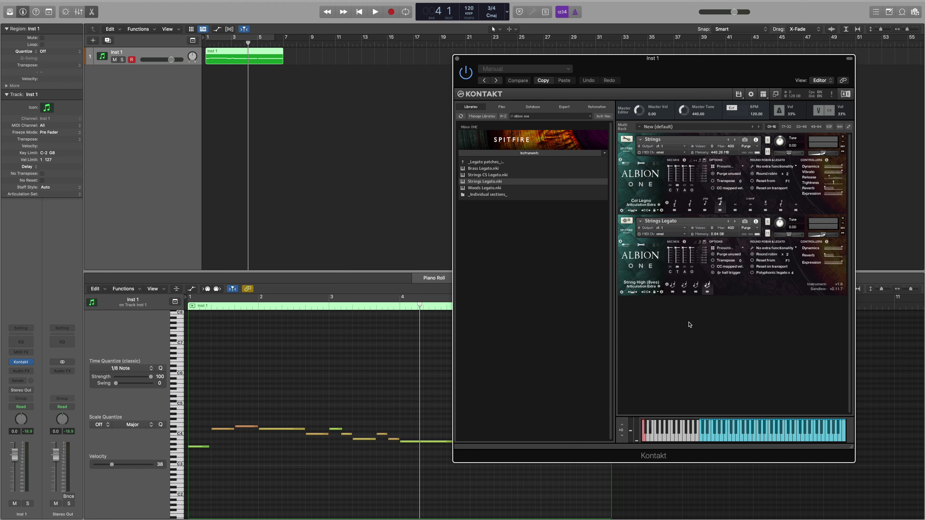
- Read the UACC values, leaving Strings on Spiccato (Vel.42) and Strings Legato on String Low (Vel.25)
{"action": "left_click", "coordinate": [675, 206]}
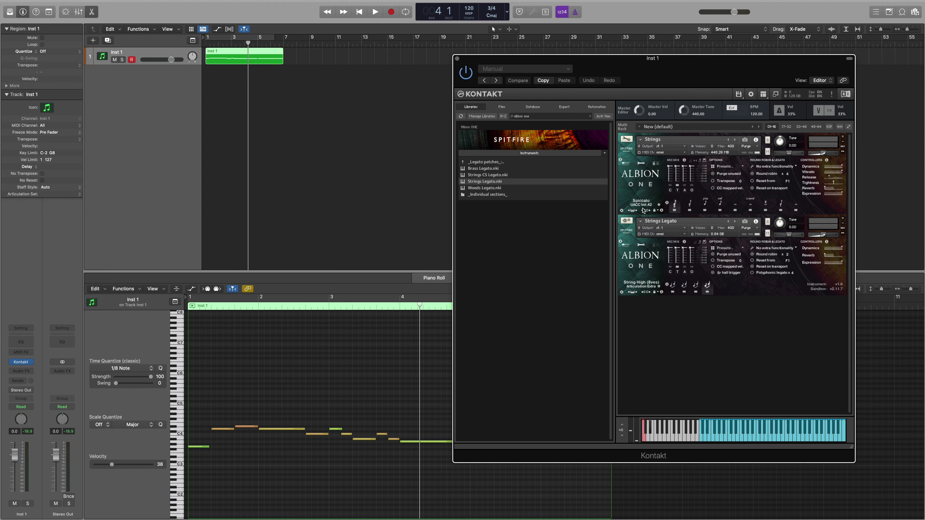
{"action": "left_click", "coordinate": [690, 206]}
{"action": "left_click", "coordinate": [720, 205]}
{"action": "left_click", "coordinate": [673, 288]}
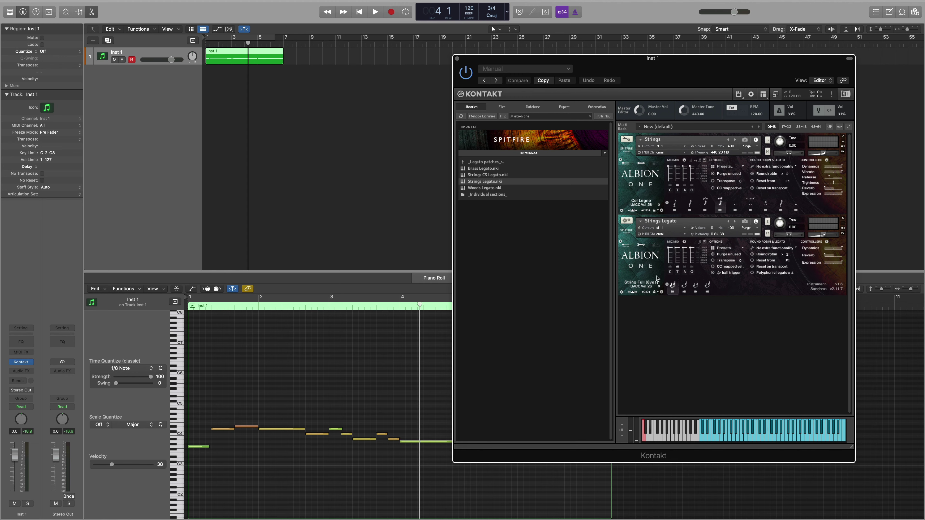
{"action": "left_click", "coordinate": [683, 286]}
{"action": "left_click", "coordinate": [676, 205]}
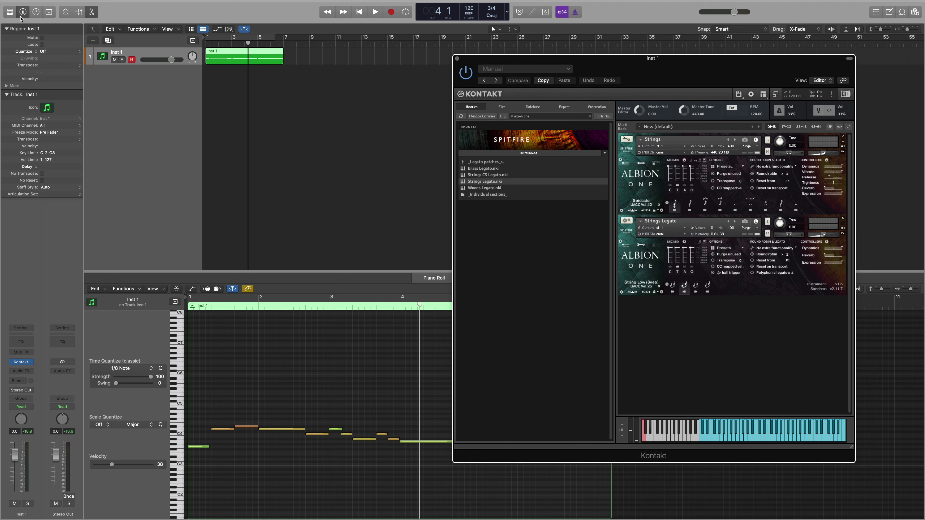
- Create a New articulation set for Inst 1 and move its editor fully into view
{"action": "left_click", "coordinate": [7, 97]}
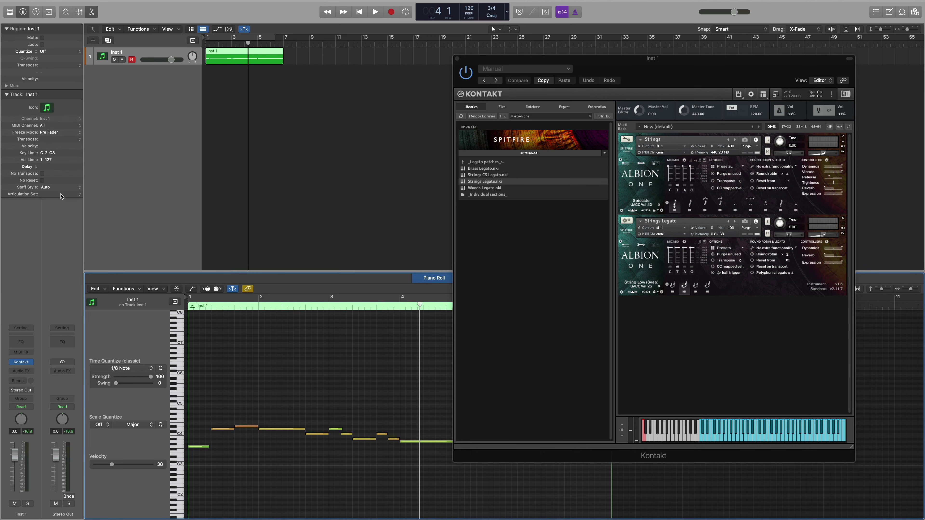
{"action": "left_click", "coordinate": [61, 196]}
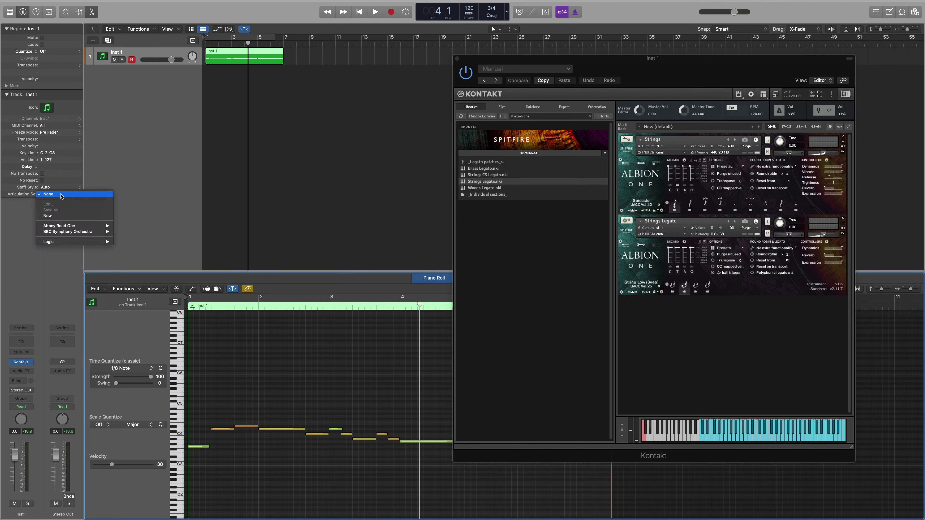
{"action": "left_click", "coordinate": [74, 218]}
{"action": "left_click_drag", "start_coordinate": [404, 165], "coordinate": [219, 141]}
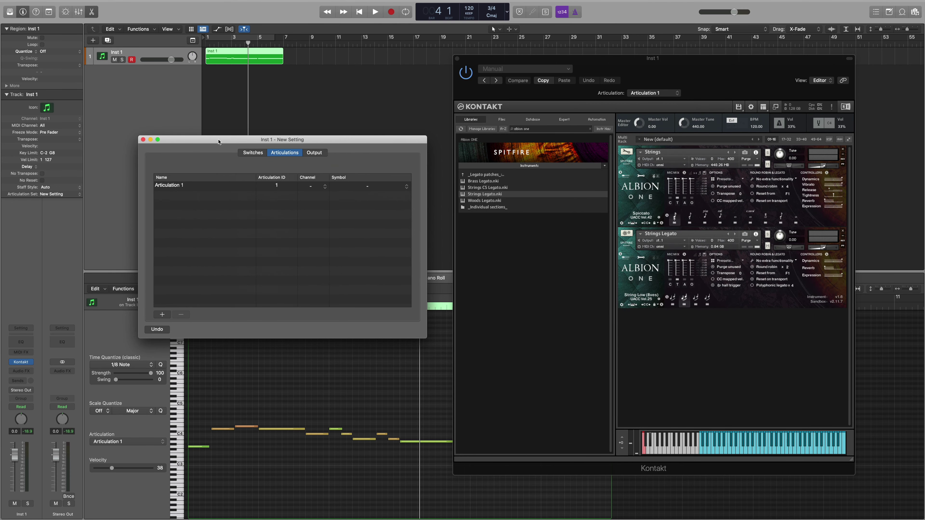
- Rename the first articulation to Legato
{"action": "left_click", "coordinate": [178, 186]}
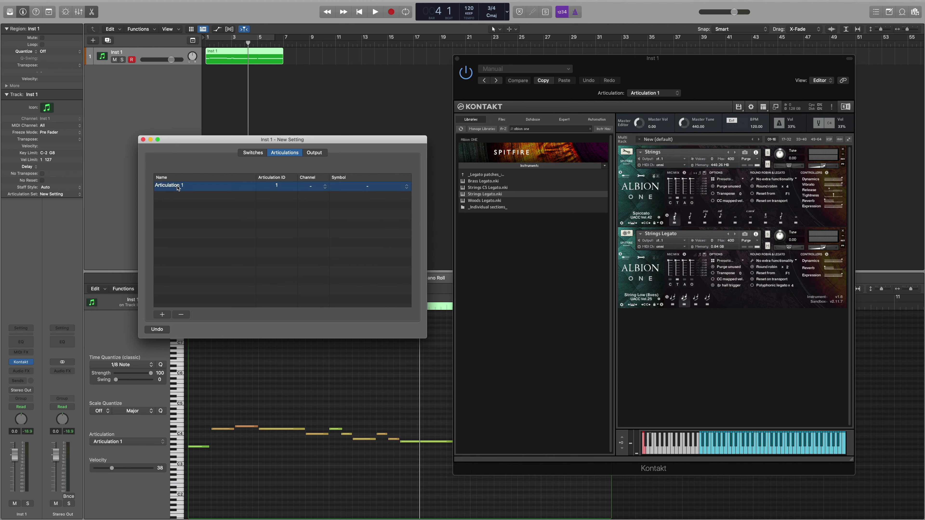
{"action": "left_click", "coordinate": [178, 186]}
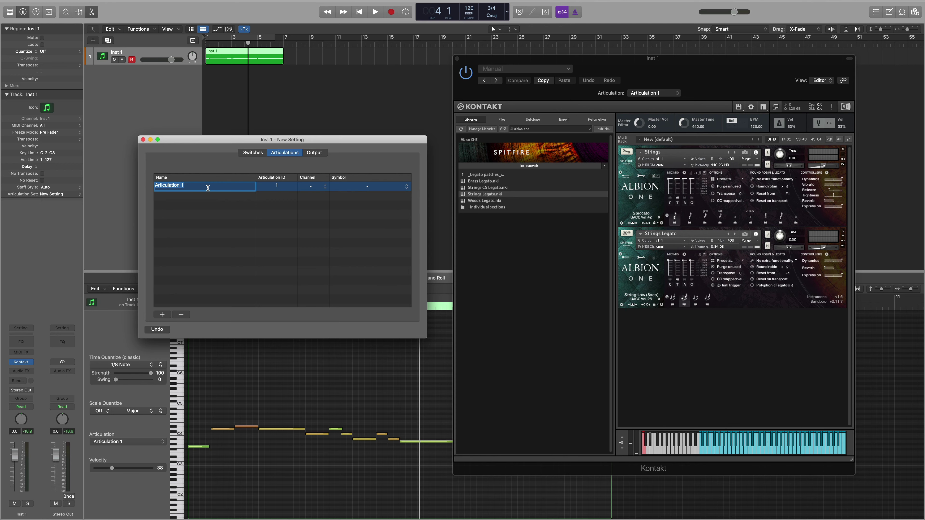
{"action": "type", "text": "Legato"}
{"action": "key", "text": "Return"}
- Add three more articulations named Long, Spiccato and Trem
{"action": "left_click", "coordinate": [162, 314]}
{"action": "type", "text": "Long"}
{"action": "left_click", "coordinate": [162, 314]}
{"action": "type", "text": "Spiccato"}
{"action": "key", "text": "Return"}
{"action": "left_click", "coordinate": [162, 314]}
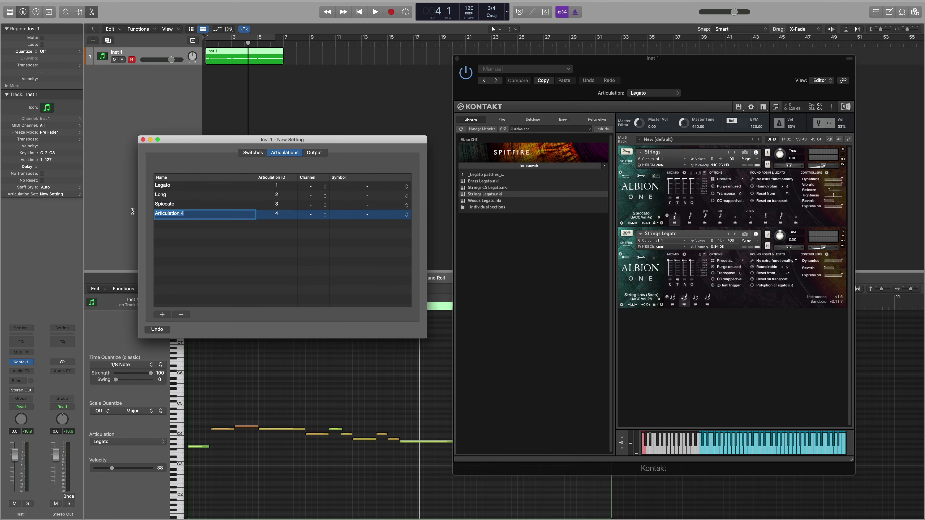
{"action": "type", "text": "Trem"}
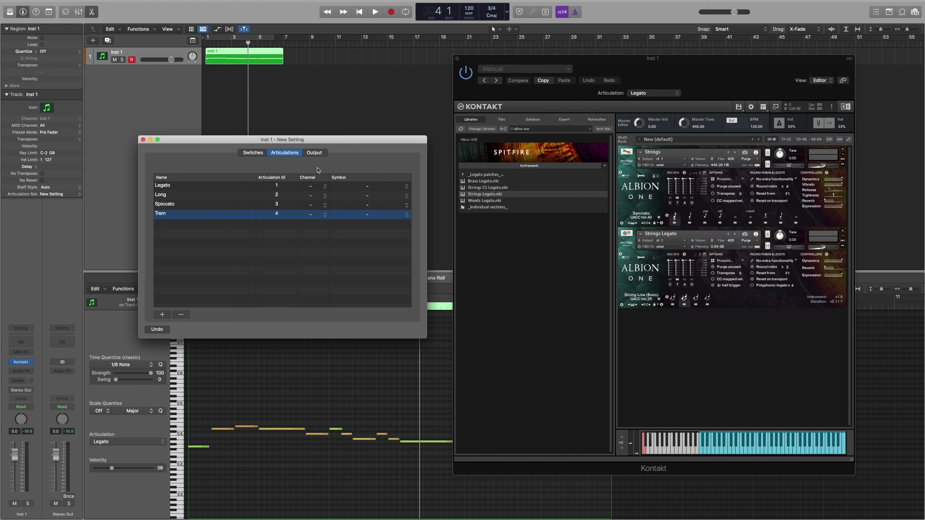
- Show the Output page and audition Albion's Spic/Stac, Pizzicato and Col Legno at maximum dynamics
{"action": "left_click", "coordinate": [315, 153]}
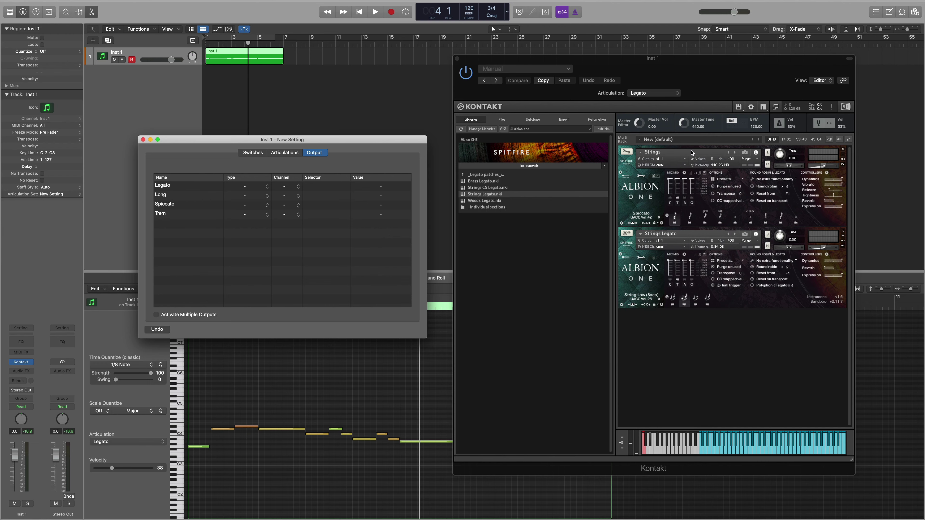
{"action": "left_click", "coordinate": [692, 218]}
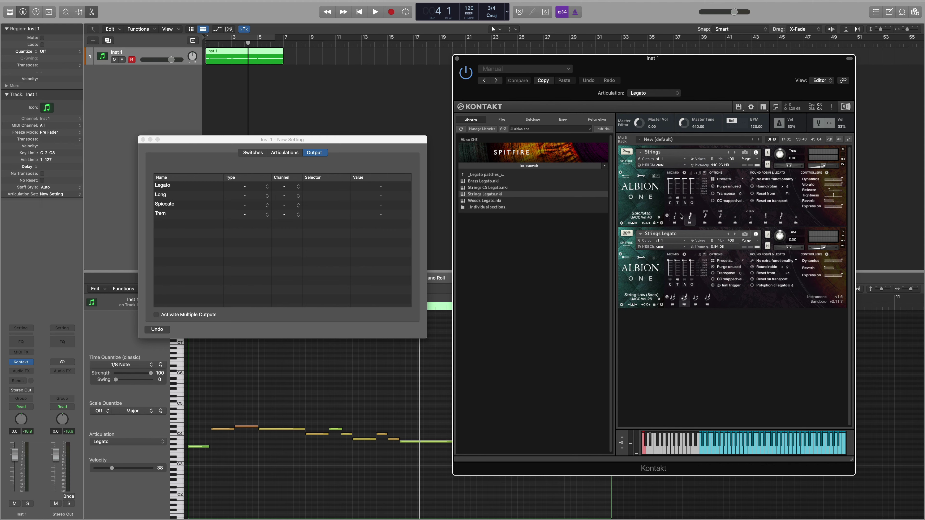
{"action": "left_click", "coordinate": [843, 186]}
{"action": "left_click_drag", "start_coordinate": [825, 180], "coordinate": [842, 180]}
{"action": "left_click", "coordinate": [704, 218]}
{"action": "left_click", "coordinate": [717, 219]}
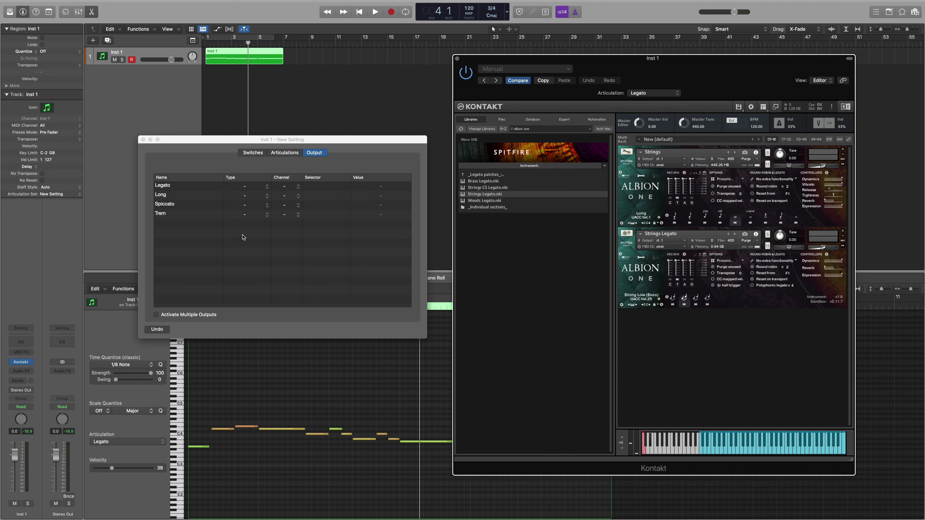
- Set the articulations' output Type to Controller with selector 32
{"action": "left_click", "coordinate": [250, 187]}
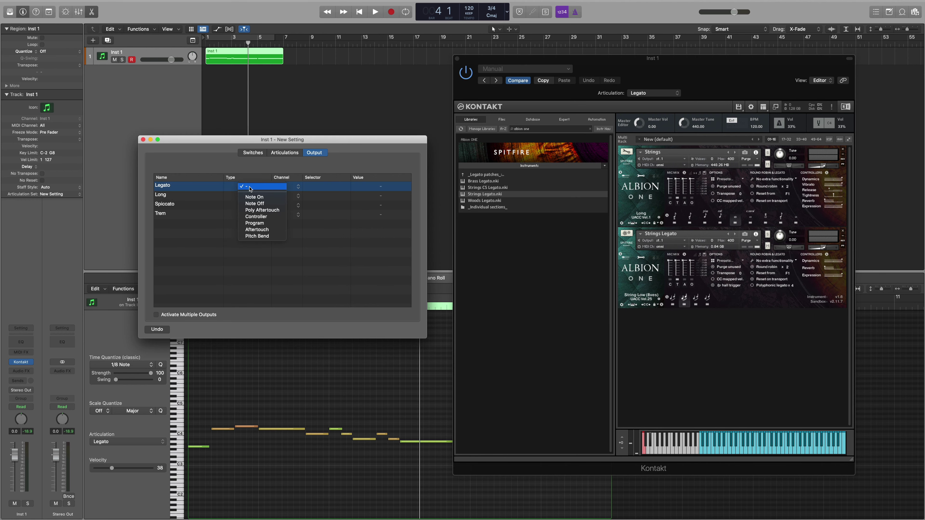
{"action": "left_click", "coordinate": [266, 216]}
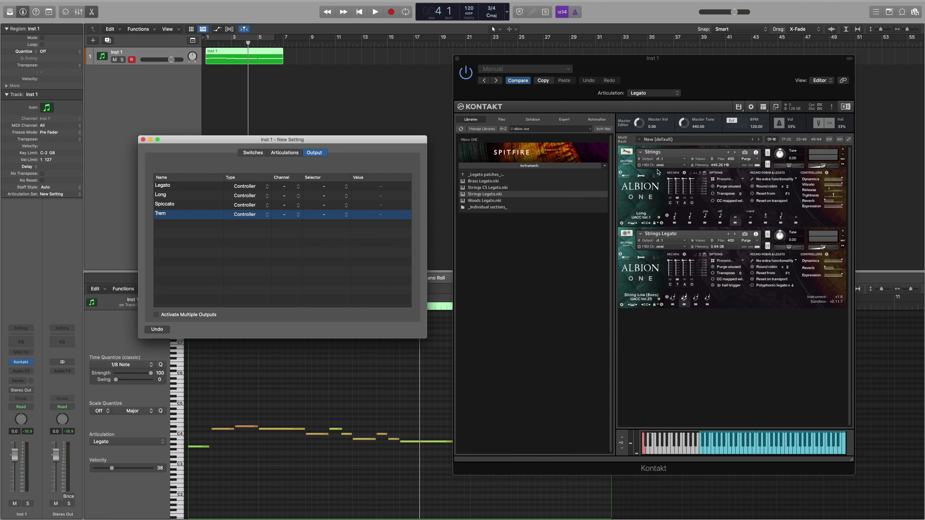
{"action": "left_click", "coordinate": [308, 187]}
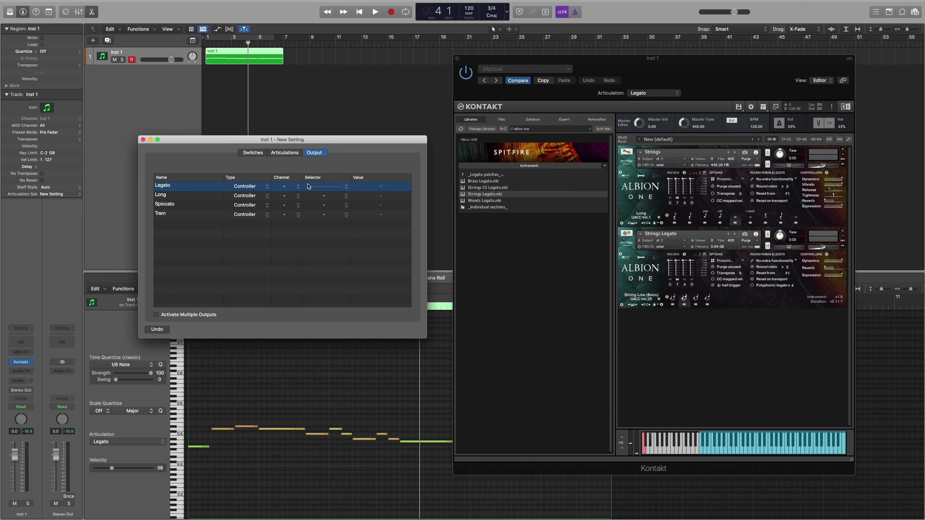
{"action": "left_click", "coordinate": [332, 185]}
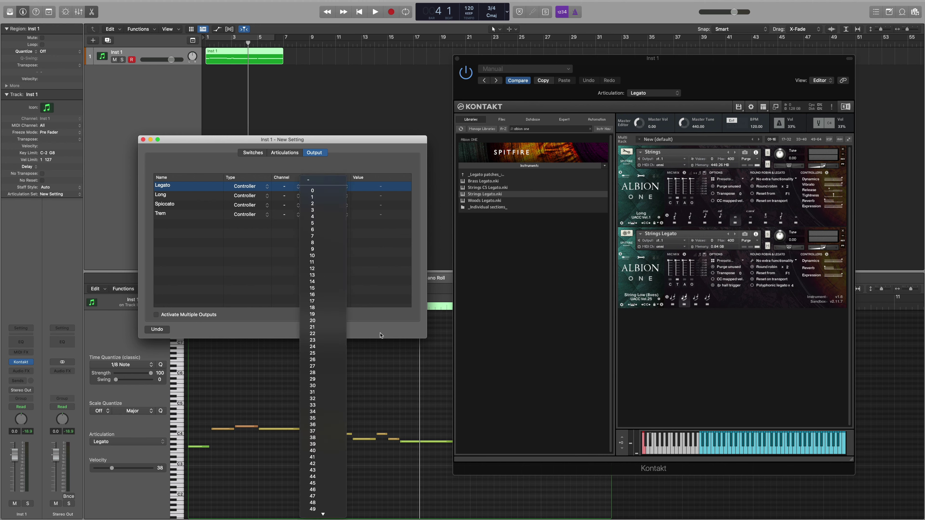
{"action": "left_click", "coordinate": [312, 398]}
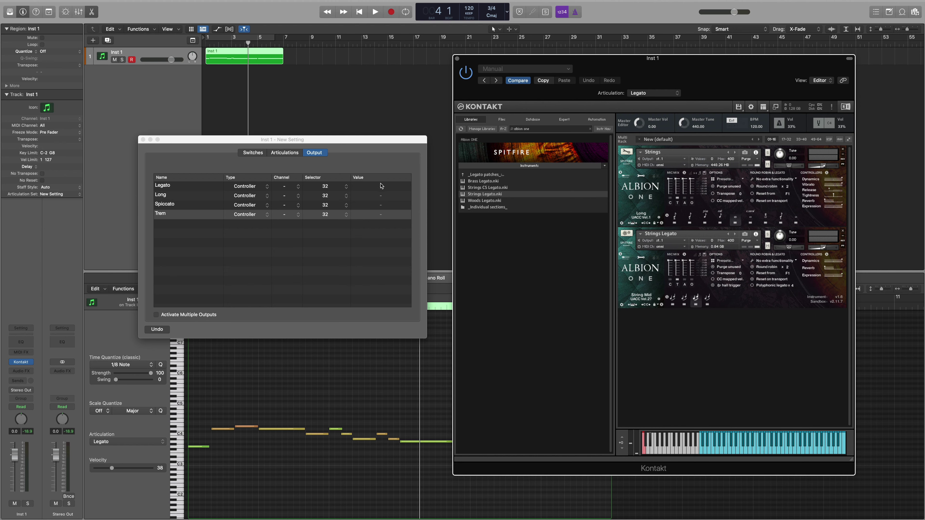
- Set the CC32 values of Legato to 27 and Long to 1
{"action": "left_click_drag", "start_coordinate": [381, 189], "coordinate": [383, 150]}
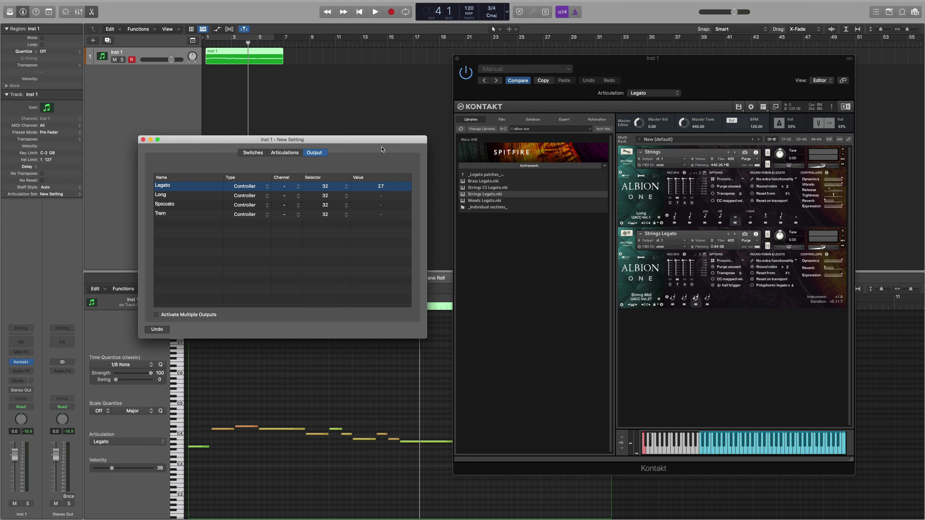
{"action": "left_click", "coordinate": [635, 223]}
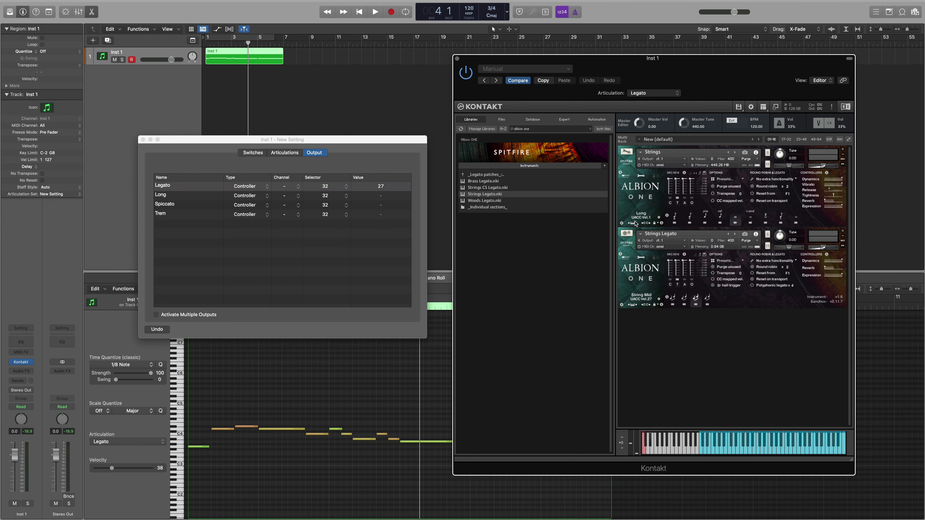
{"action": "left_click", "coordinate": [381, 196]}
- Set Spiccato to 42 and Trem to 11, checking Albion's UACC labels
{"action": "left_click", "coordinate": [381, 205]}
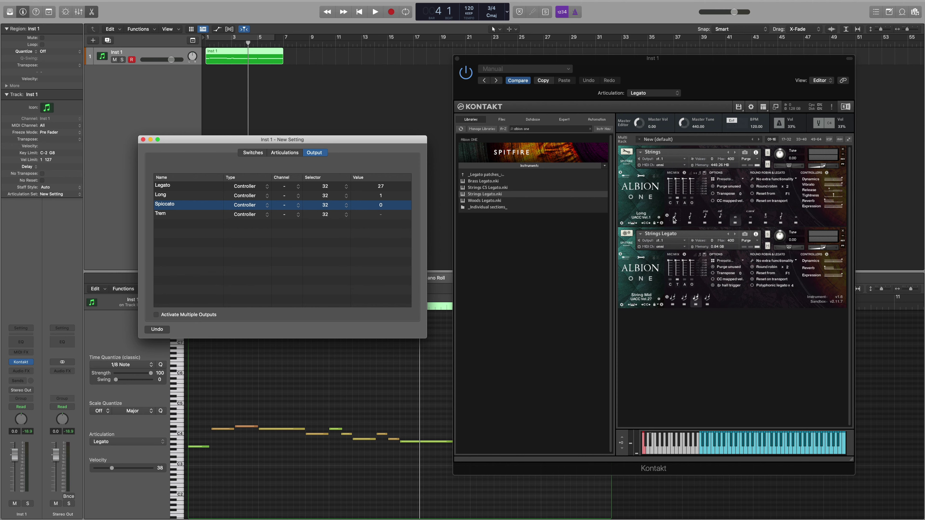
{"action": "left_click", "coordinate": [674, 219]}
{"action": "left_click", "coordinate": [361, 207]}
{"action": "type", "text": "42"}
{"action": "left_click", "coordinate": [766, 217]}
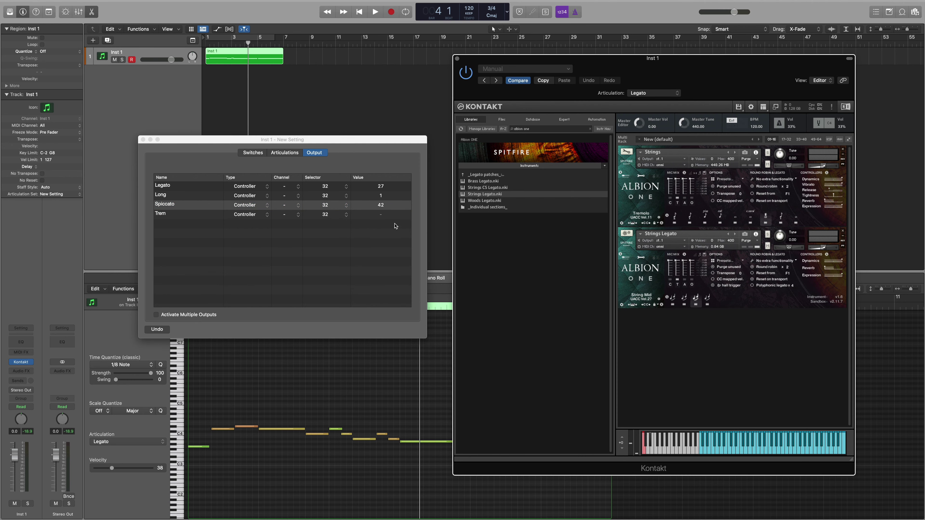
{"action": "left_click_drag", "start_coordinate": [381, 215], "coordinate": [382, 202]}
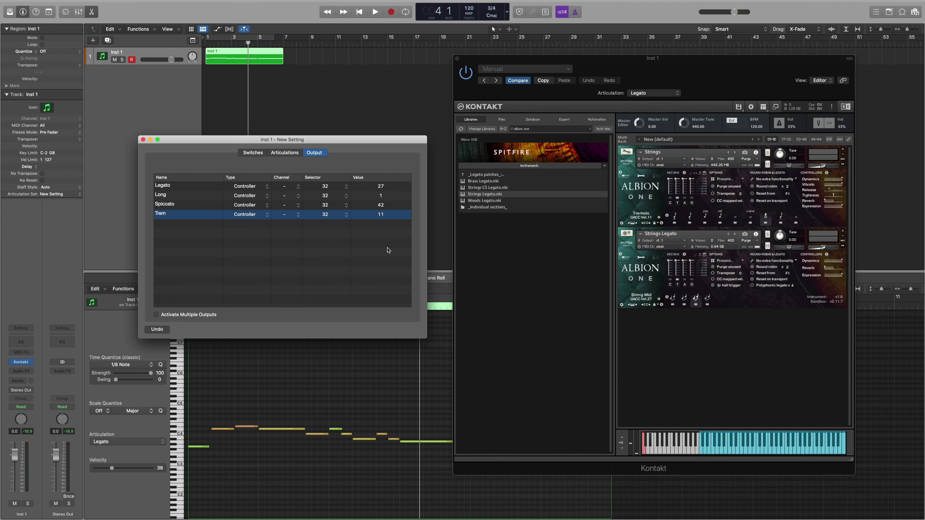
- Dismiss the Articulation Set pop-up unchanged and close the articulation set editor
{"action": "left_click", "coordinate": [63, 195]}
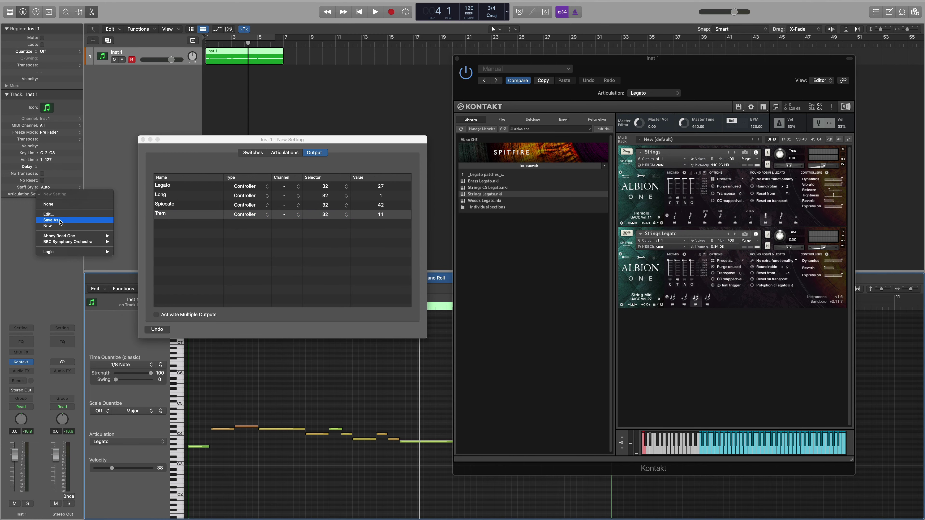
{"action": "left_click", "coordinate": [114, 171]}
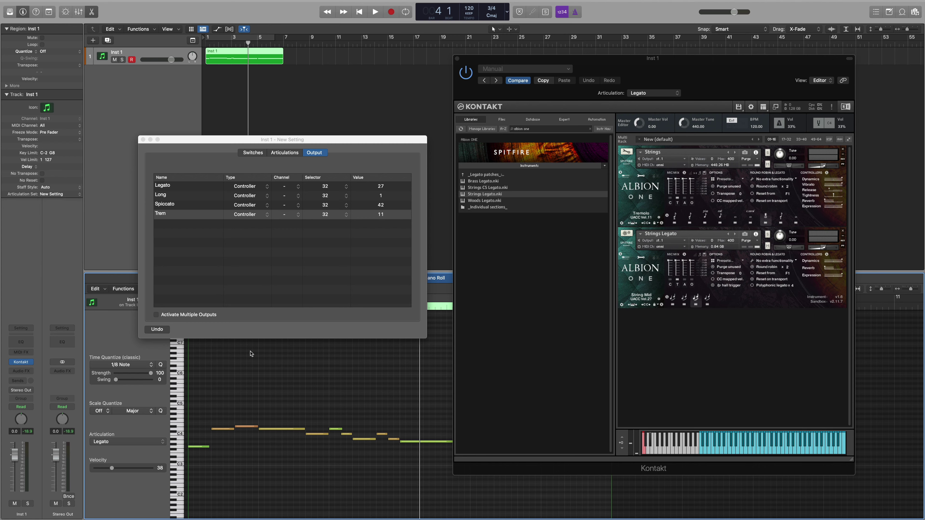
{"action": "left_click", "coordinate": [143, 139]}
{"action": "scroll", "coordinate": [240, 361], "scroll_direction": "down", "scroll_amount": 2}
- Marquee-select three melody notes and set their articulation to Legato
{"action": "left_click_drag", "start_coordinate": [192, 399], "coordinate": [256, 456]}
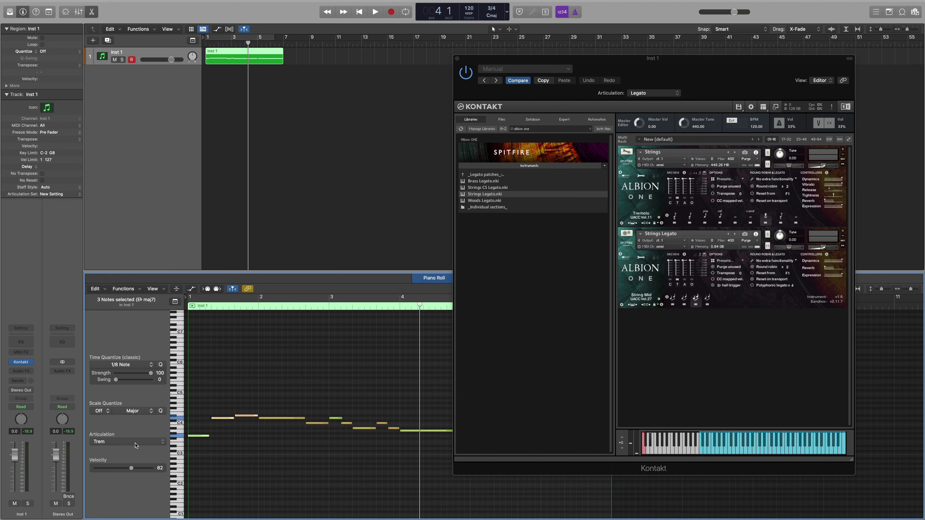
{"action": "left_click", "coordinate": [137, 442]}
{"action": "left_click", "coordinate": [110, 422]}
{"action": "scroll", "coordinate": [293, 447], "scroll_direction": "right", "scroll_amount": 2}
{"action": "left_click", "coordinate": [250, 407]}
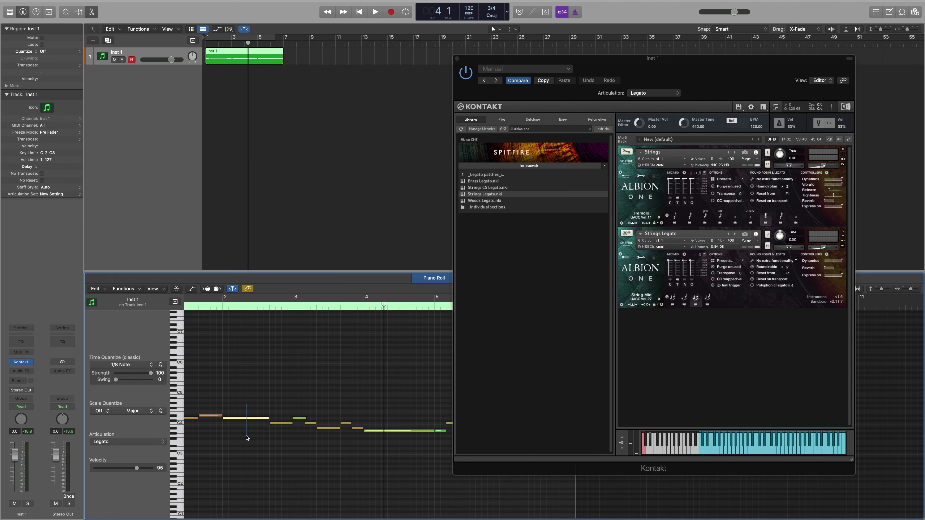
- Set the articulation of a single later melody note to Trem
{"action": "scroll", "coordinate": [286, 434], "scroll_direction": "right", "scroll_amount": 2}
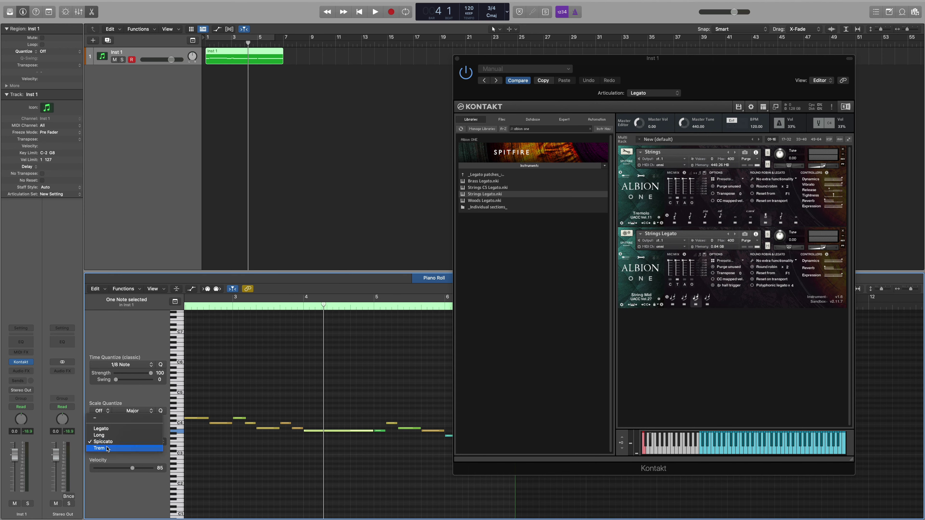
{"action": "left_click_drag", "start_coordinate": [233, 413], "coordinate": [188, 457]}
{"action": "left_click", "coordinate": [365, 430]}
{"action": "left_click", "coordinate": [127, 442]}
{"action": "left_click", "coordinate": [109, 442]}
{"action": "scroll", "coordinate": [399, 477], "scroll_direction": "left", "scroll_amount": 3}
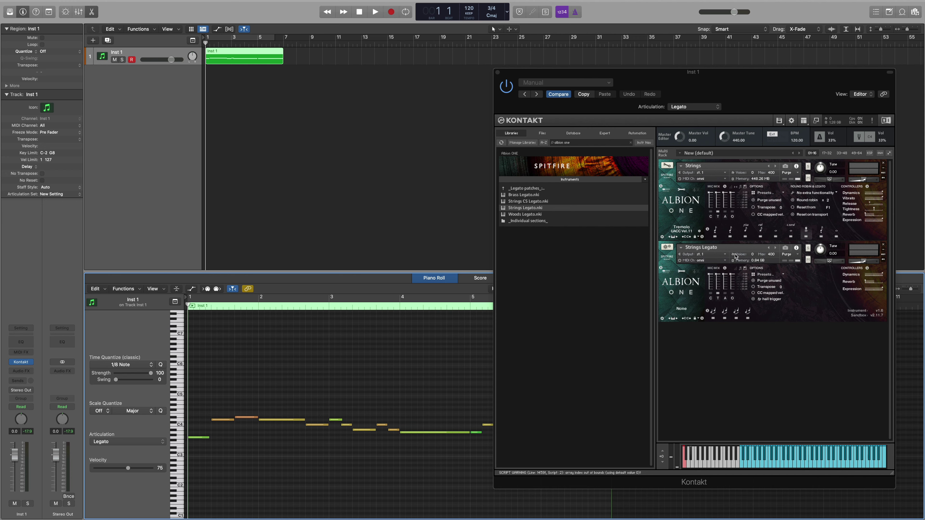
- Play the melody to hear Kontakt switch between Legato and Tremolo, then stop
{"action": "key", "text": "space"}
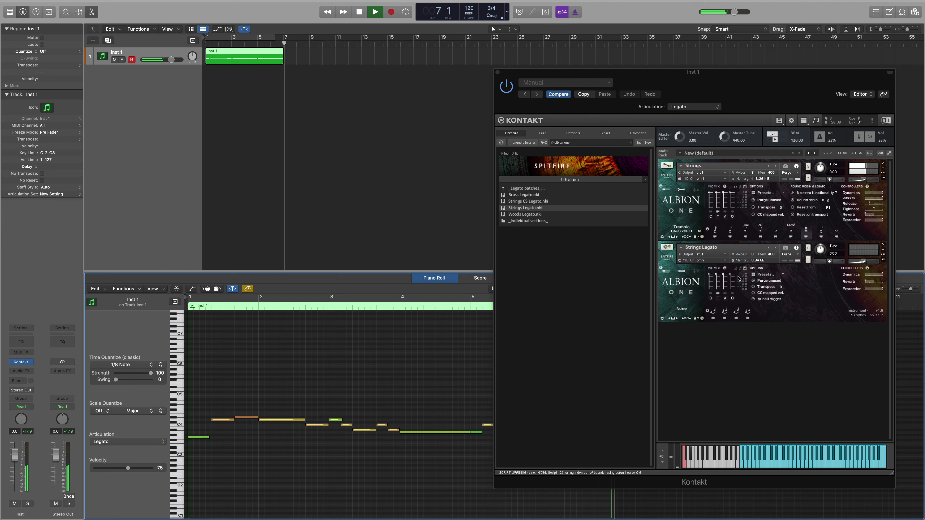
{"action": "key", "text": "space"}
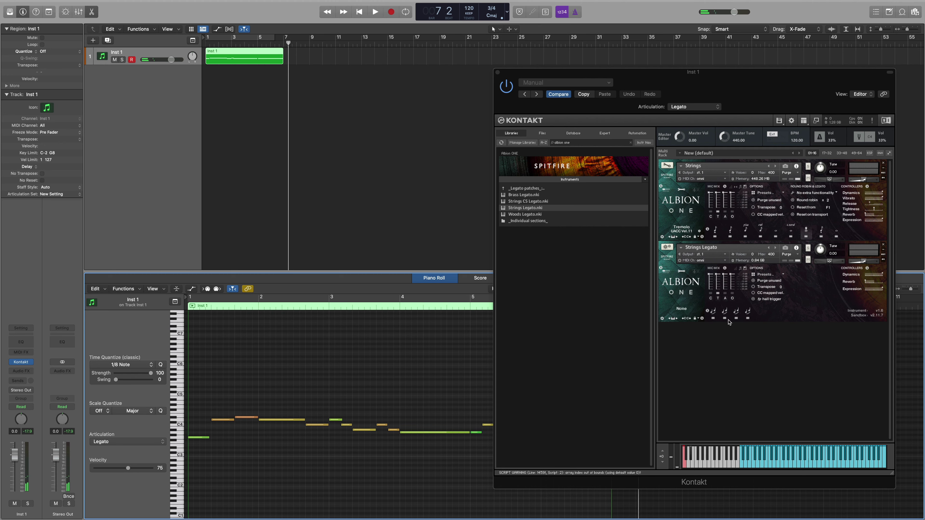